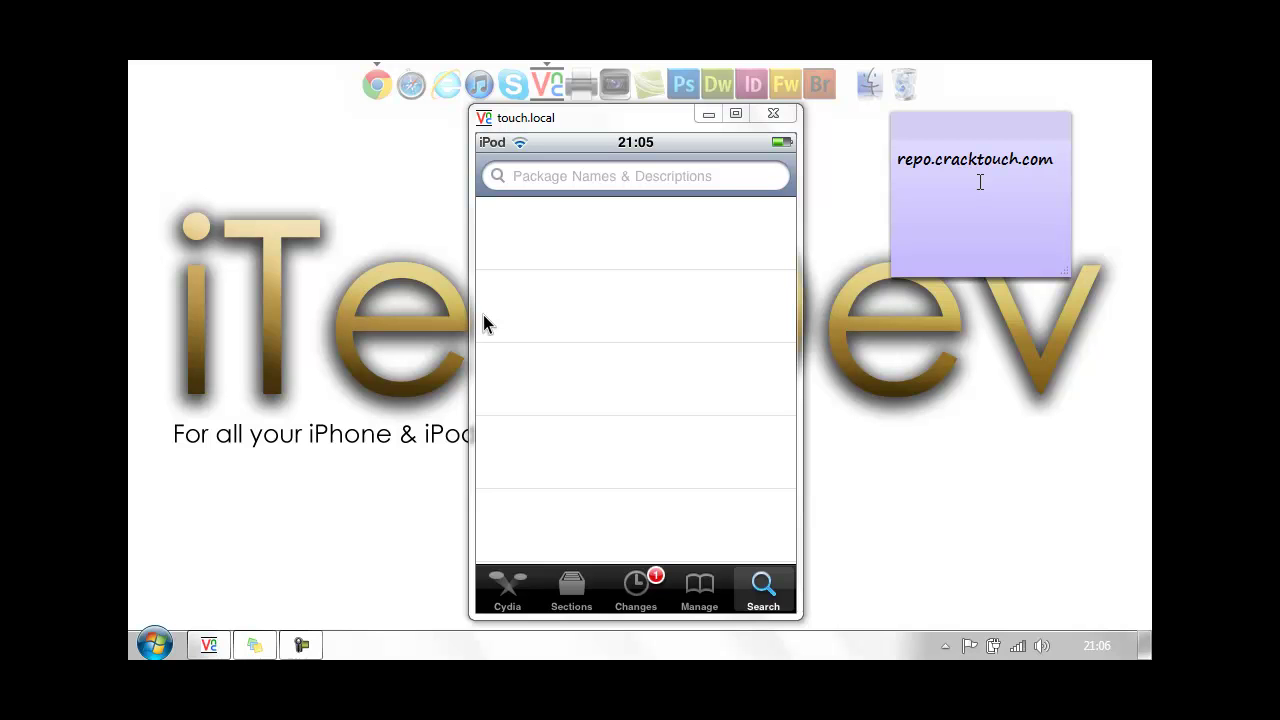
Step: Open Cydia's Sources in edit mode and bring up the Enter Cydia/APT URL prompt
{"action": "right_click", "coordinate": [484, 323]}
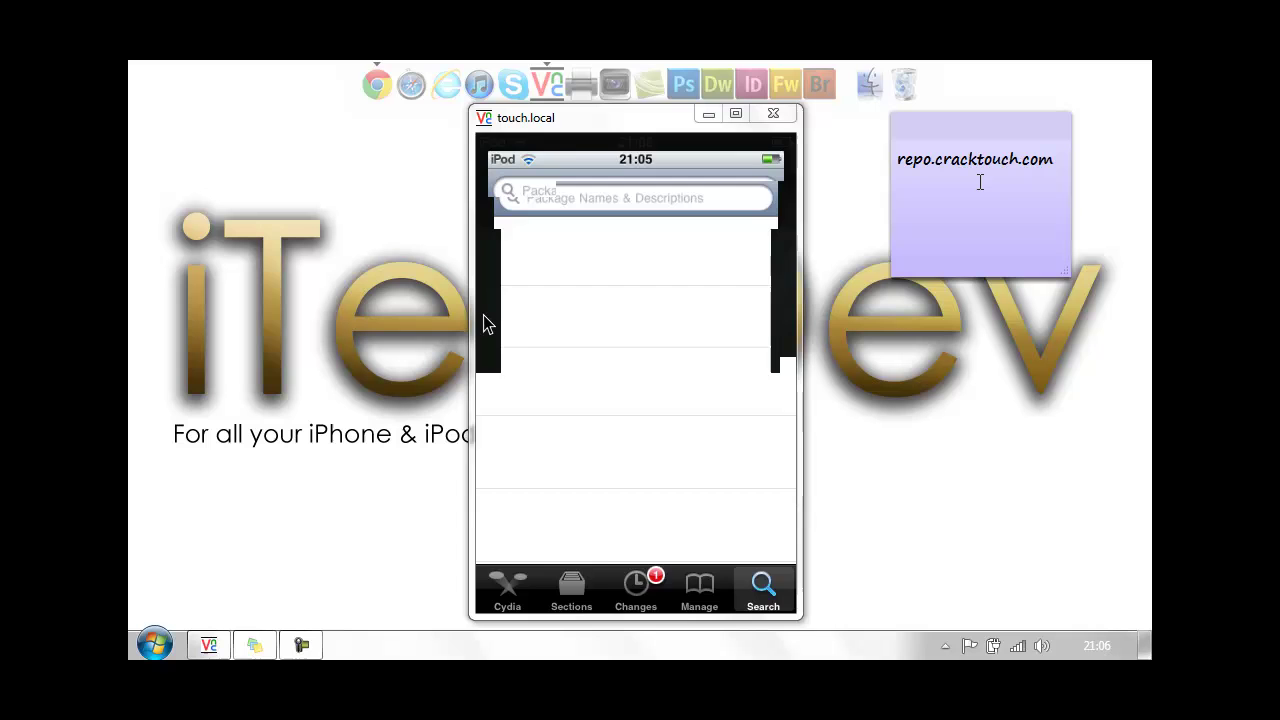
{"action": "left_click", "coordinate": [484, 323]}
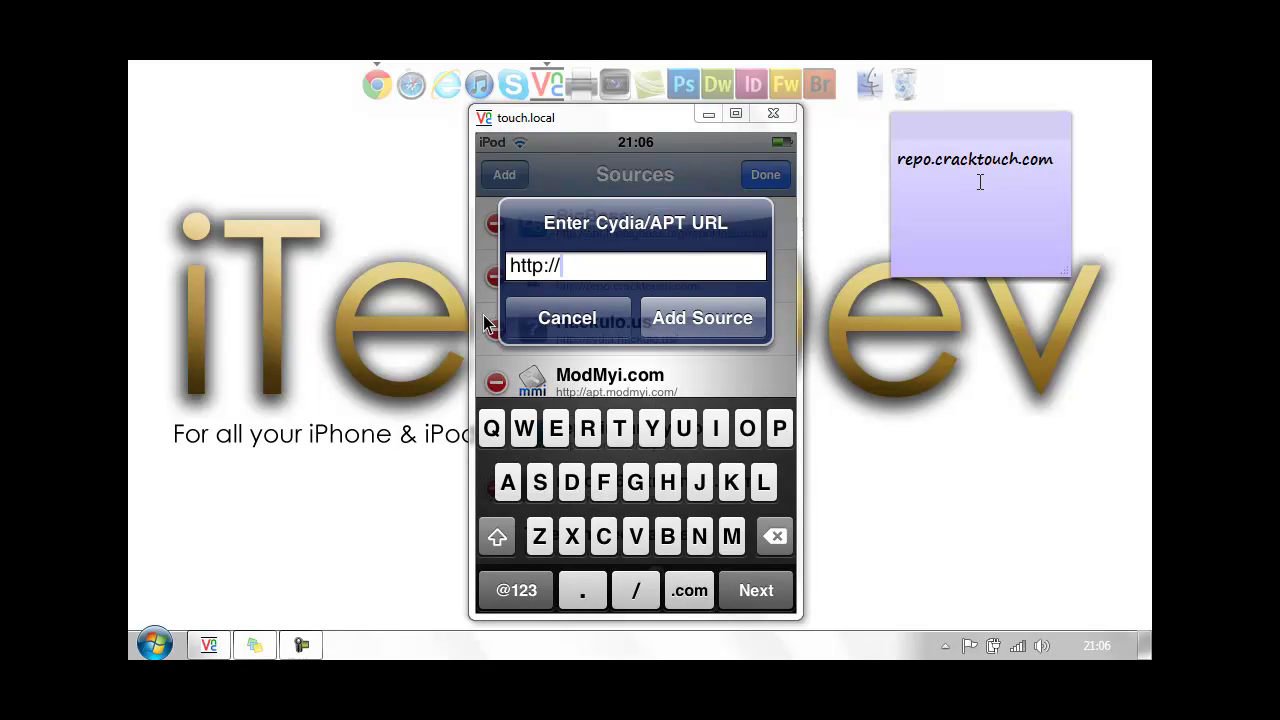
{"action": "type", "text": "repo."}
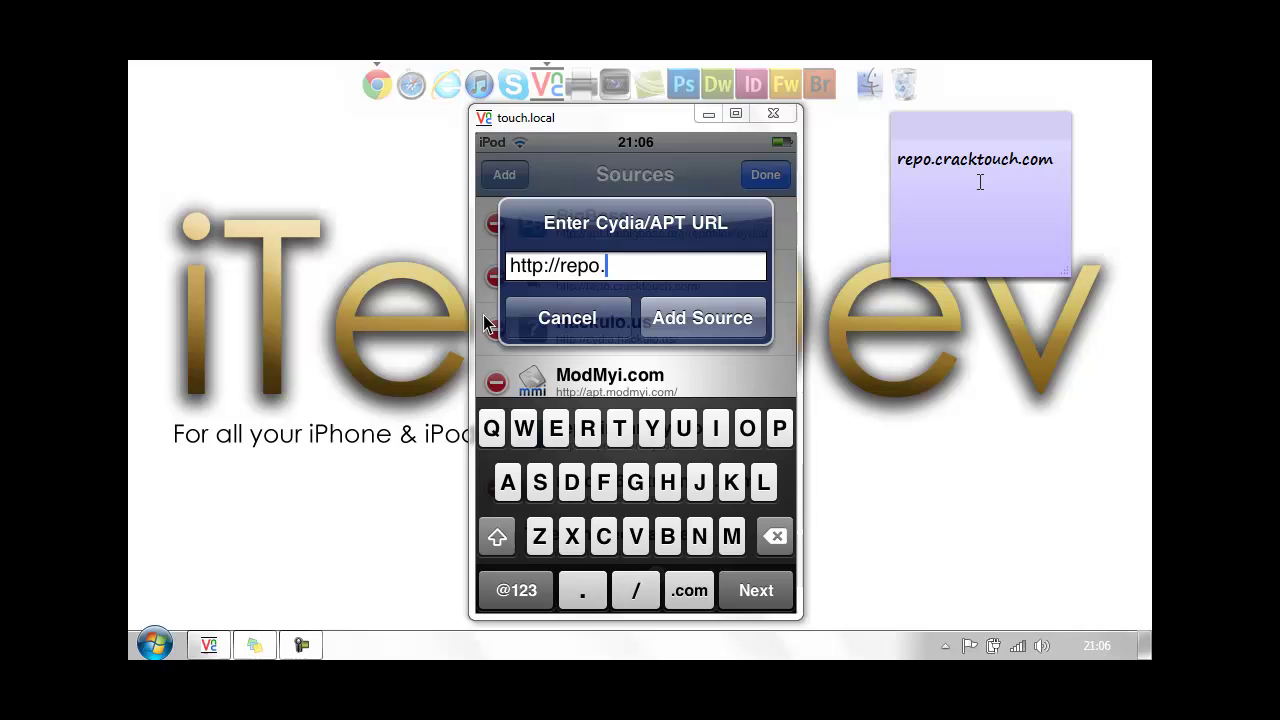
{"action": "type", "text": "crac"}
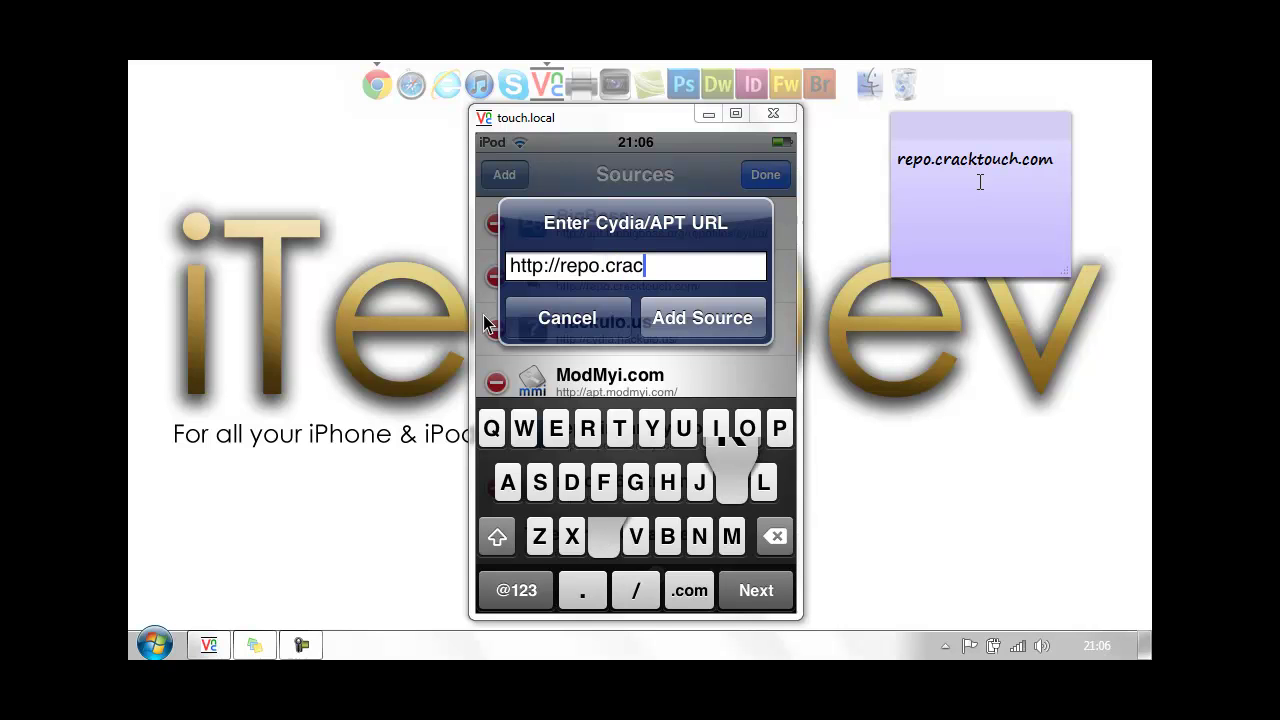
{"action": "type", "text": "ktouch"}
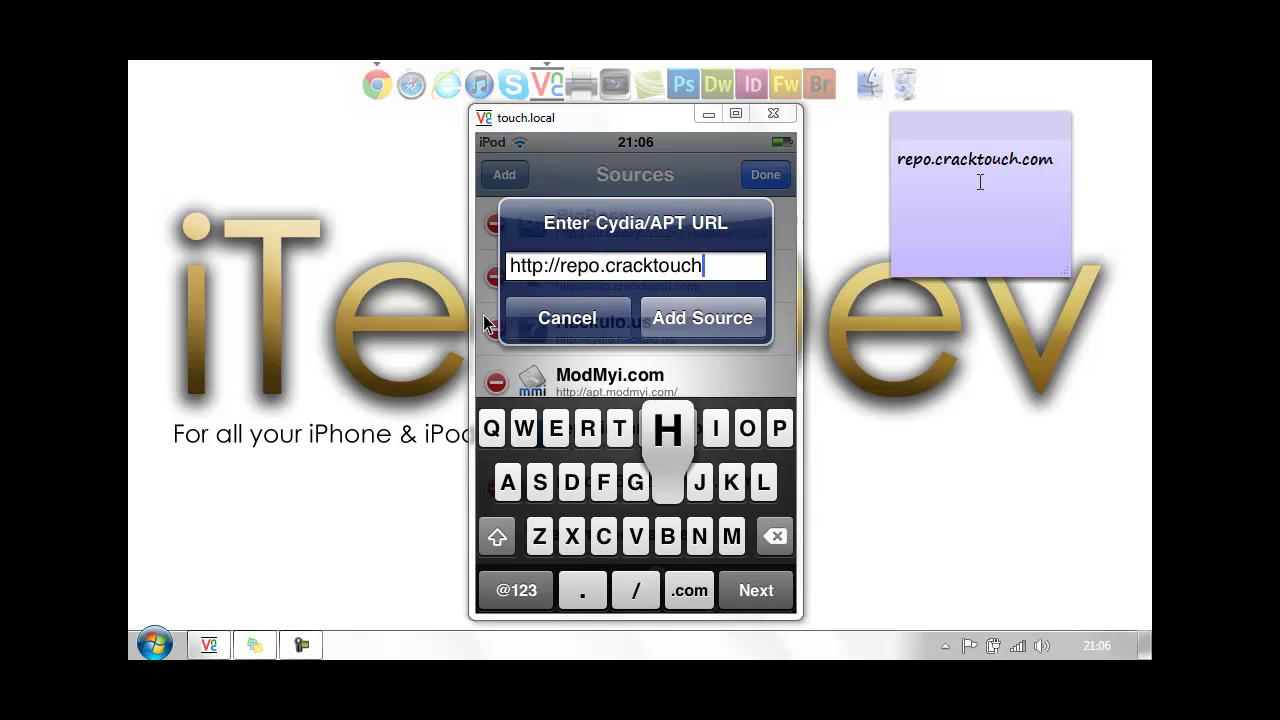
{"action": "type", "text": ".com"}
{"action": "key", "text": "Return"}
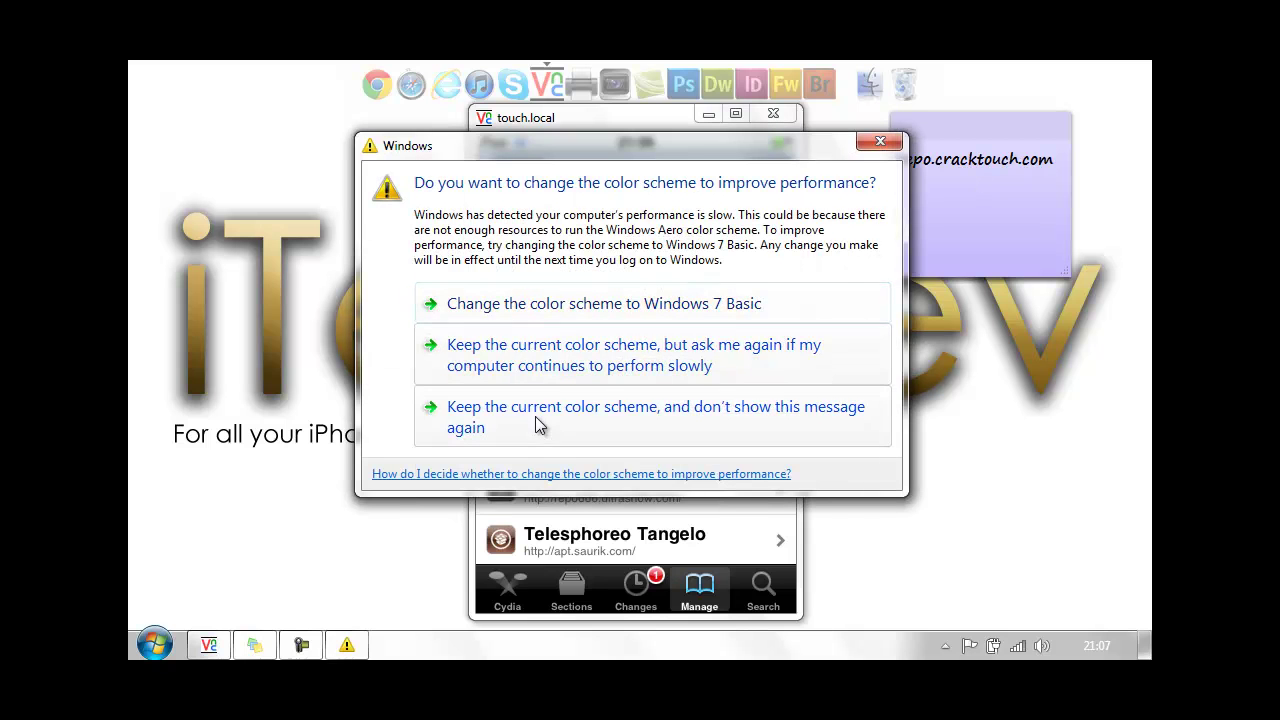
Step: Dismiss the colour-scheme warning and search Cydia for 'Dreamboard'
{"action": "left_click", "coordinate": [600, 383]}
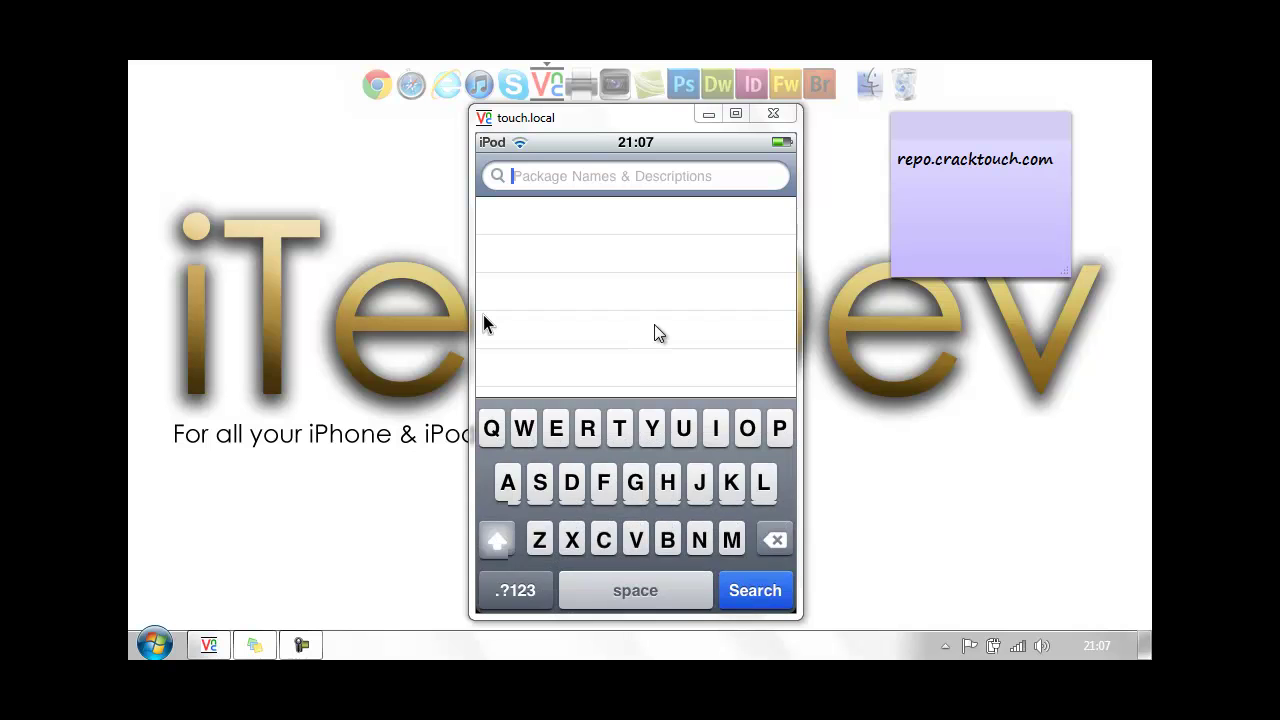
{"action": "type", "text": "Dre"}
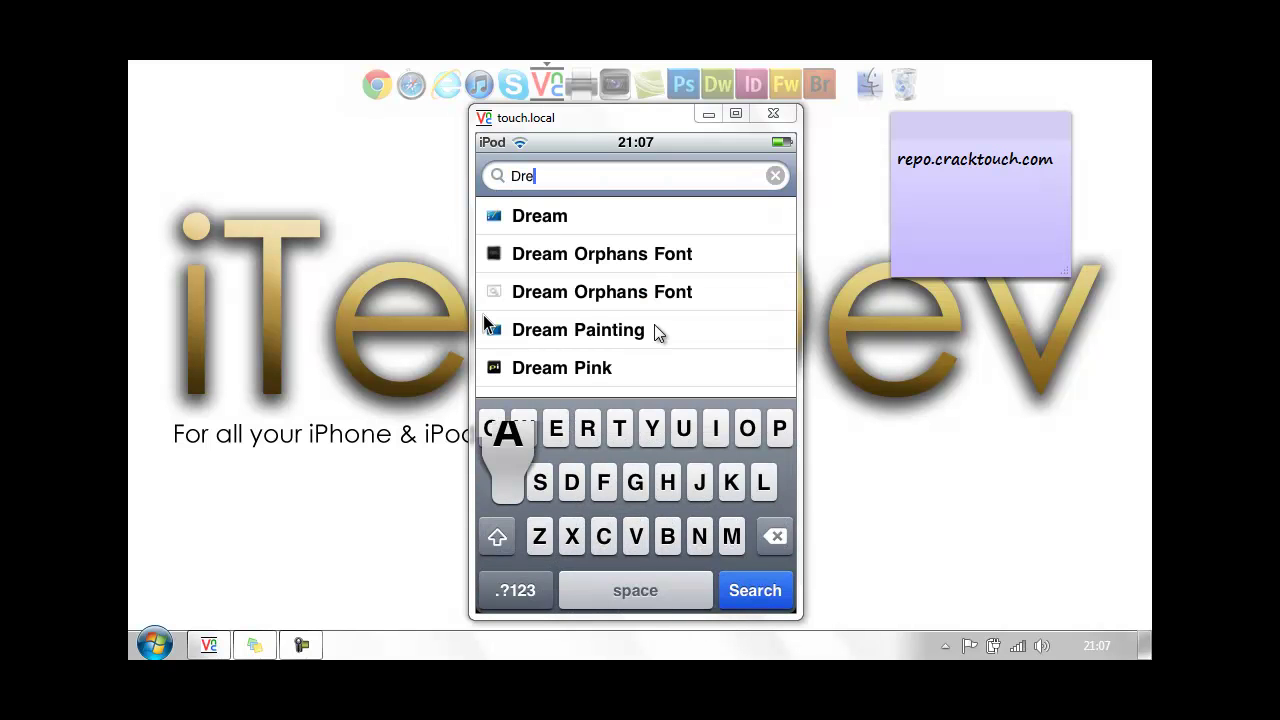
{"action": "type", "text": "amboar"}
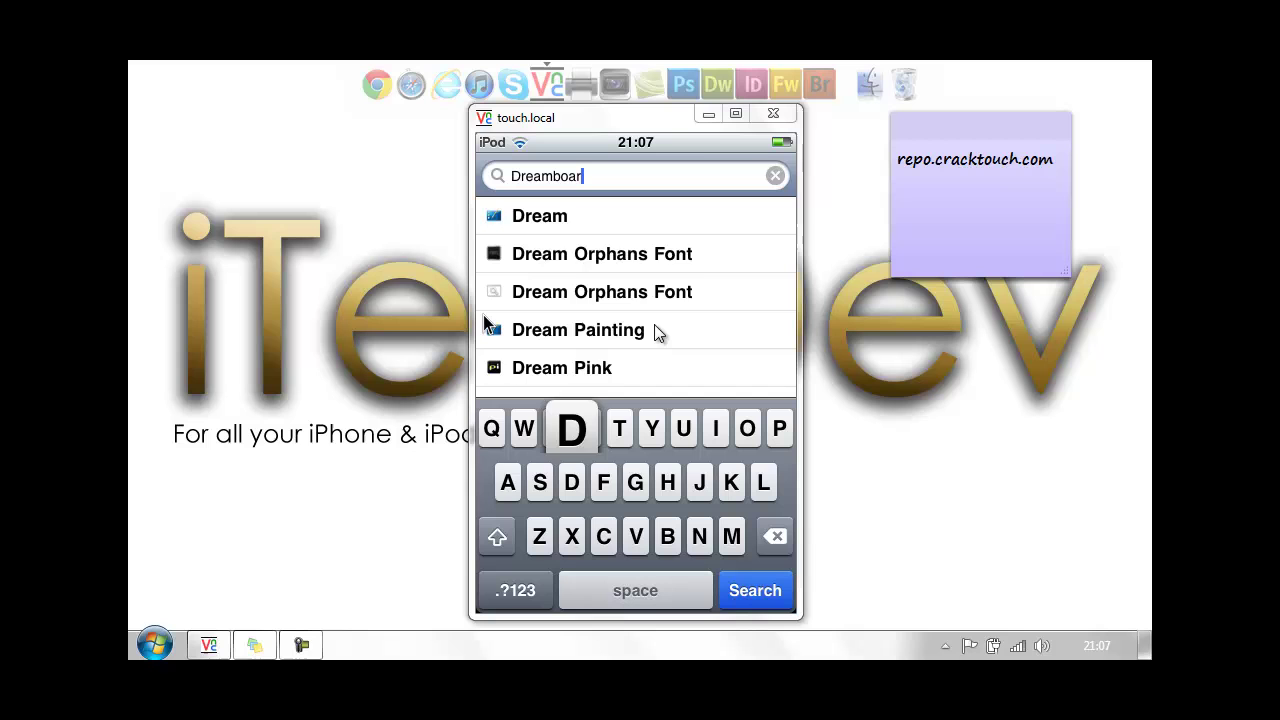
{"action": "type", "text": "d"}
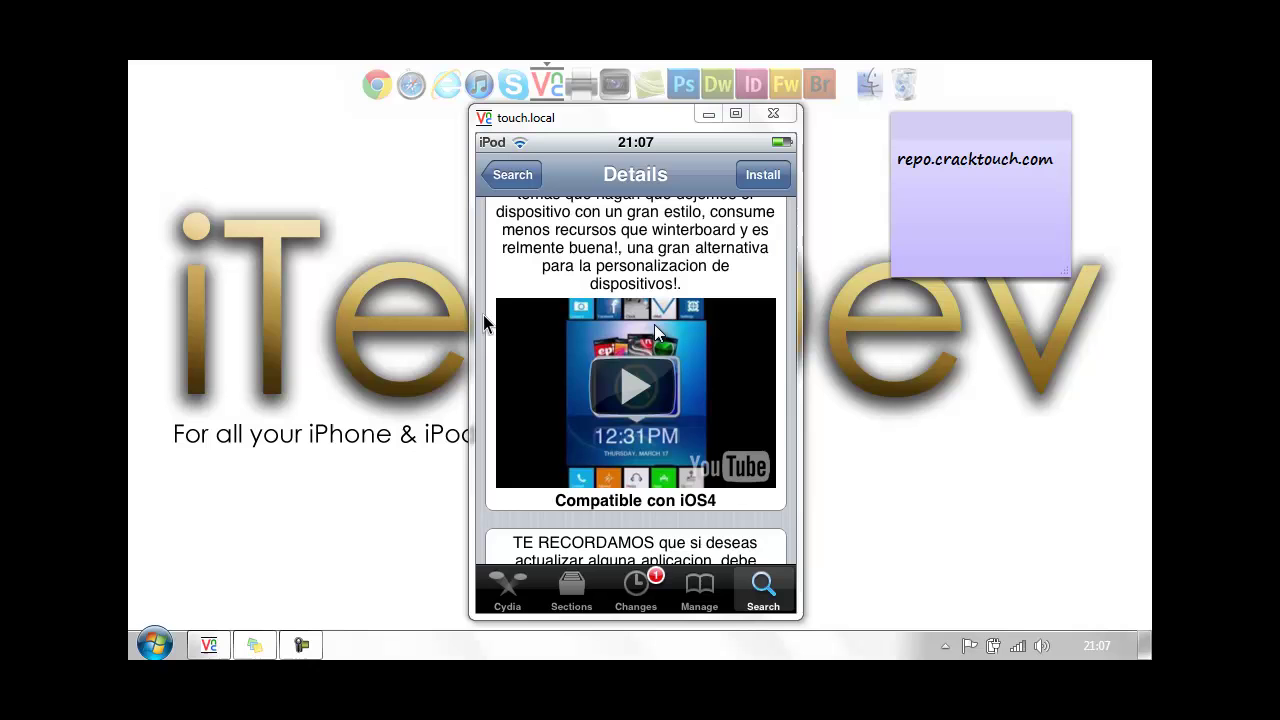
Step: Install DreamBoard from its details page and confirm the required packages
{"action": "left_click", "coordinate": [654, 324]}
{"action": "left_click", "coordinate": [654, 324]}
{"action": "scroll", "coordinate": [654, 324], "scroll_direction": "up", "scroll_amount": 10}
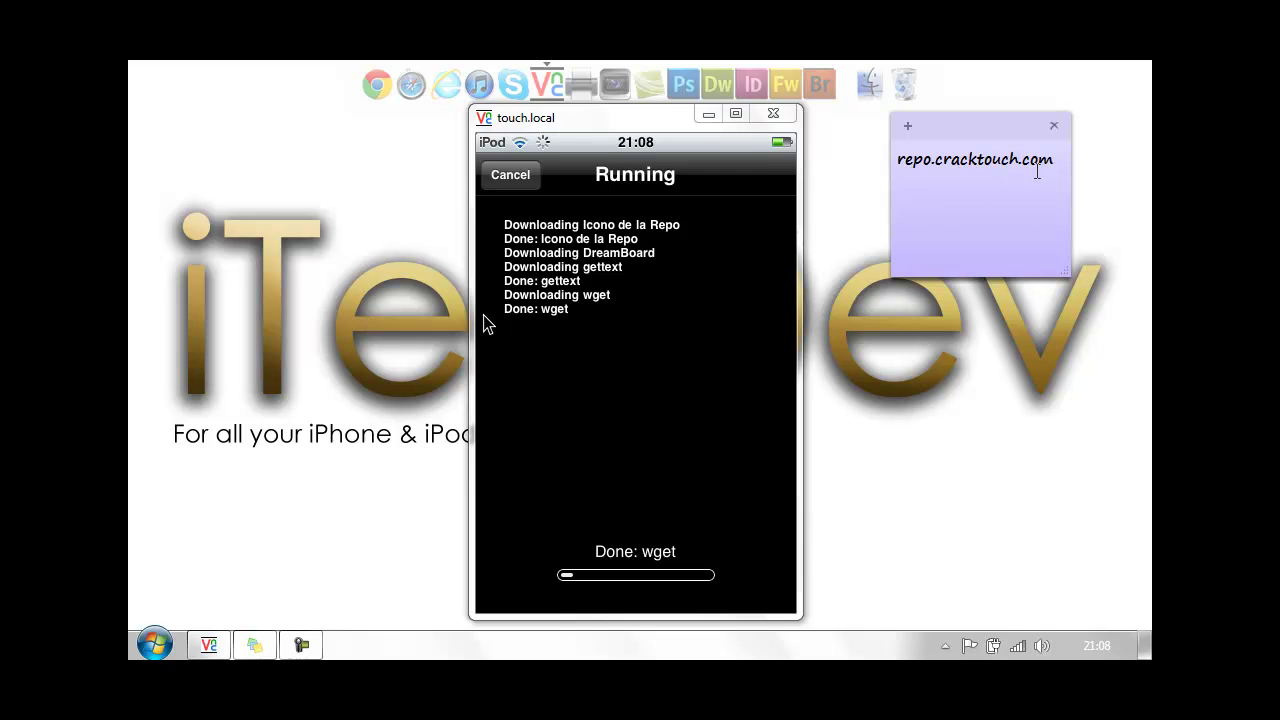
Step: Wait for DreamBoard, gettext, wget and Icono de la Repo to finish installing
{"action": "left_click", "coordinate": [1058, 162]}
{"action": "key", "text": "Return"}
{"action": "left_click", "coordinate": [301, 645]}
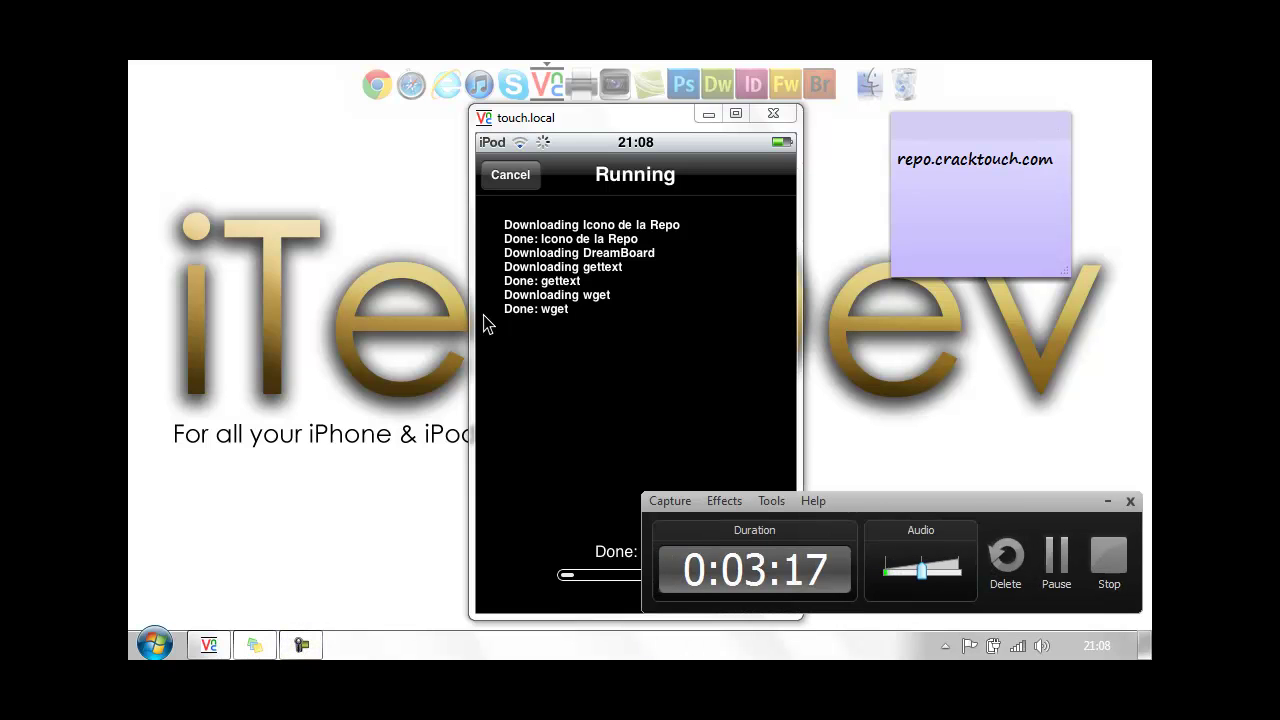
{"action": "left_click", "coordinate": [1057, 557]}
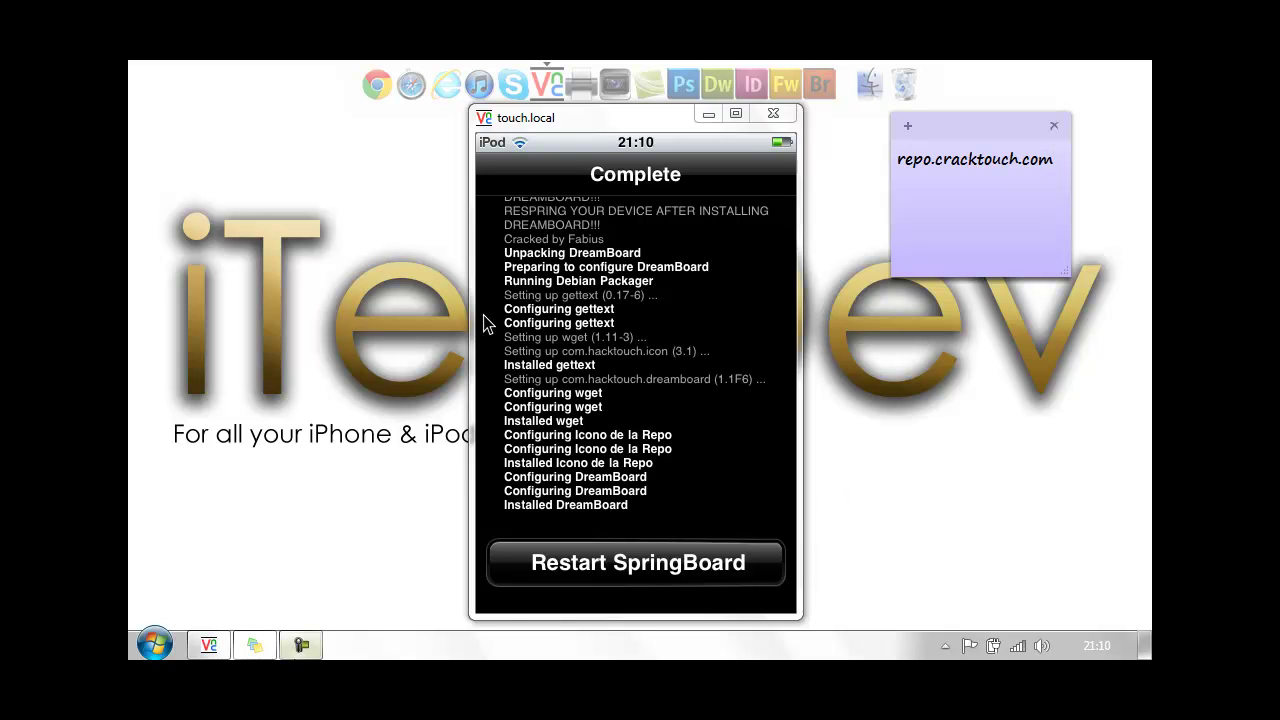
Step: Restart SpringBoard and wait for the DreamBoard Welcome alert on the home screen
{"action": "left_click", "coordinate": [288, 650]}
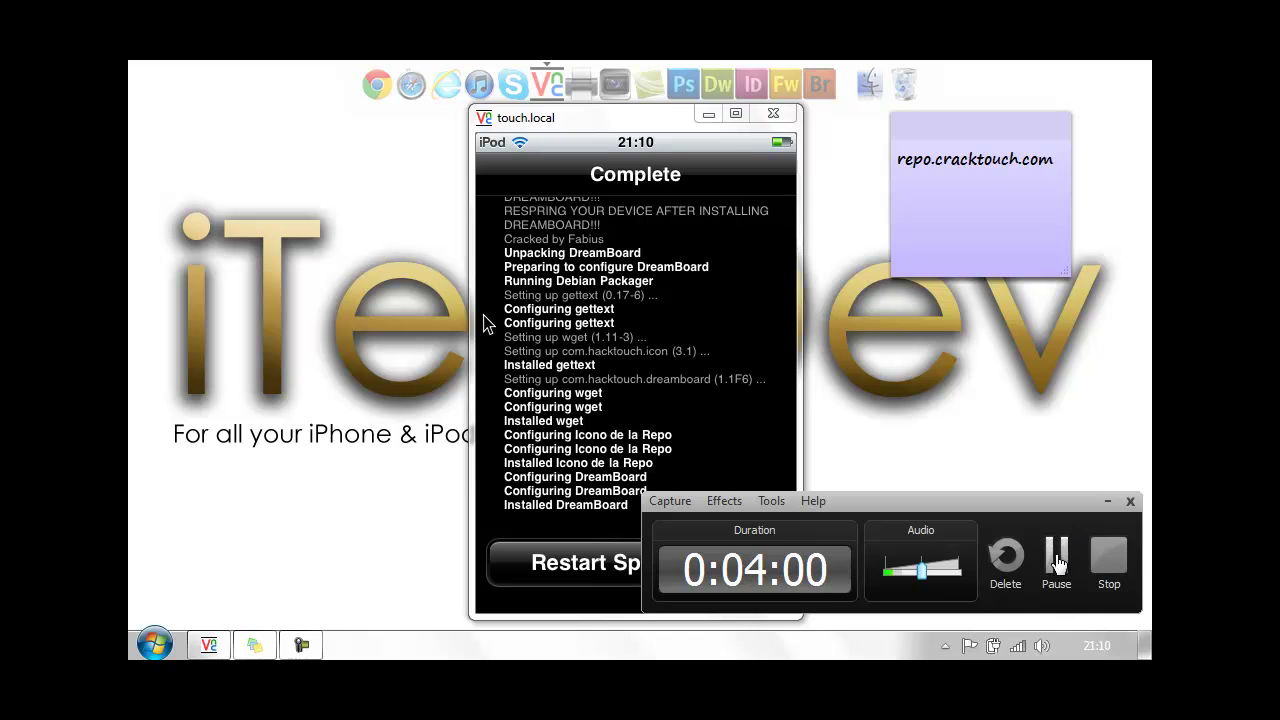
{"action": "left_click", "coordinate": [1052, 562]}
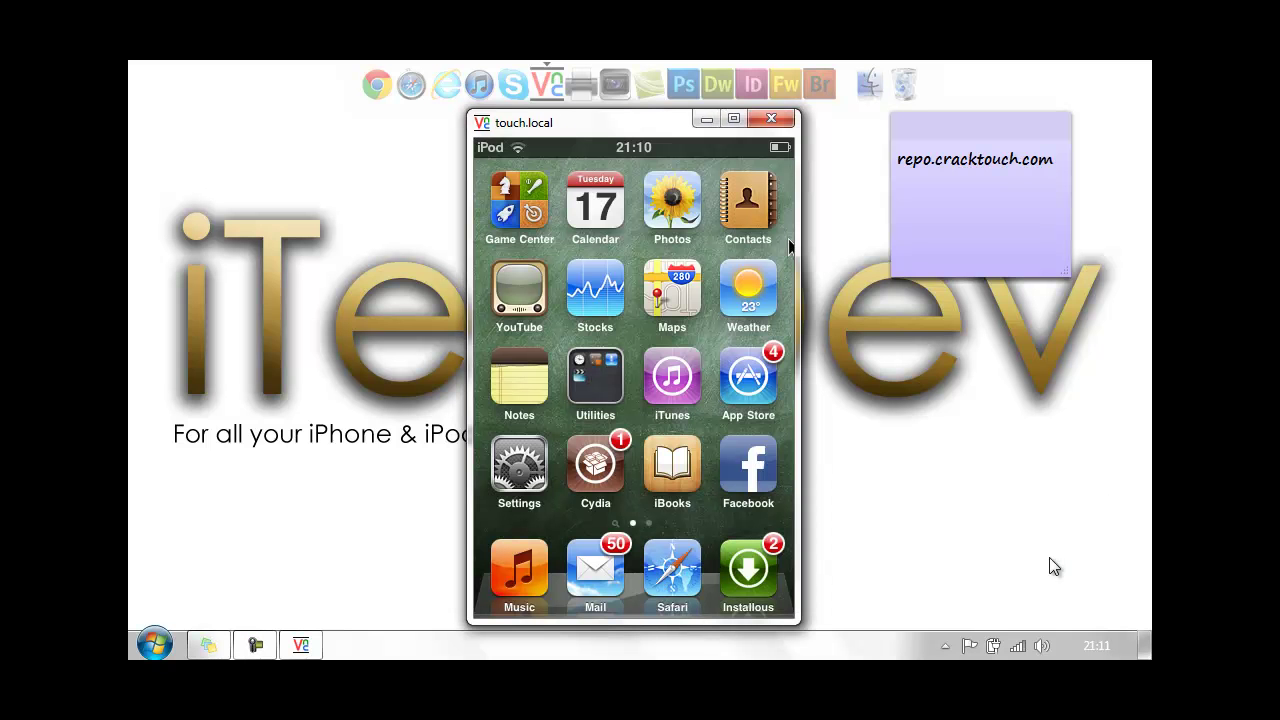